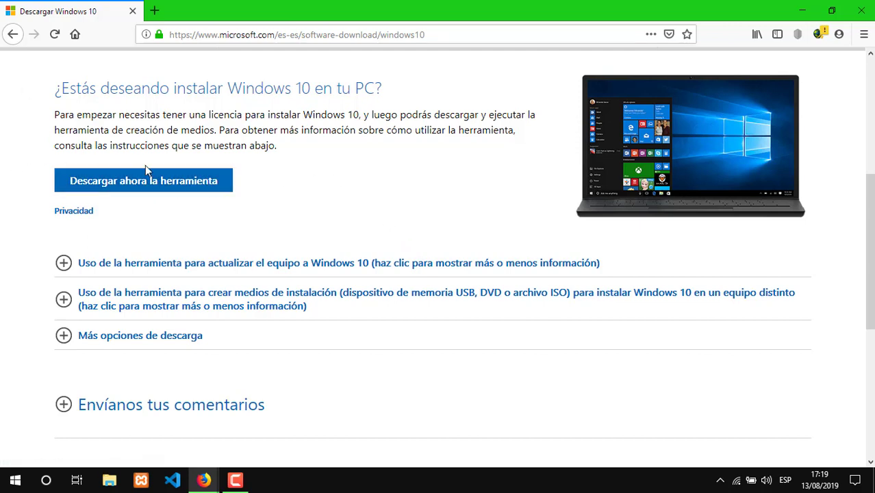
# Download the Windows 10 media creation tool, MediaCreationTool1903.exe, run it and minimise the browser.
pyautogui.click(143, 186)
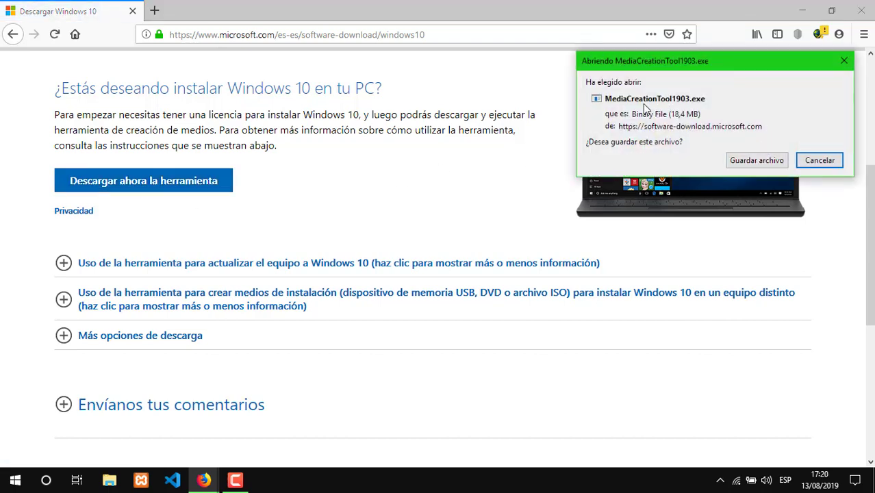
pyautogui.click(747, 159)
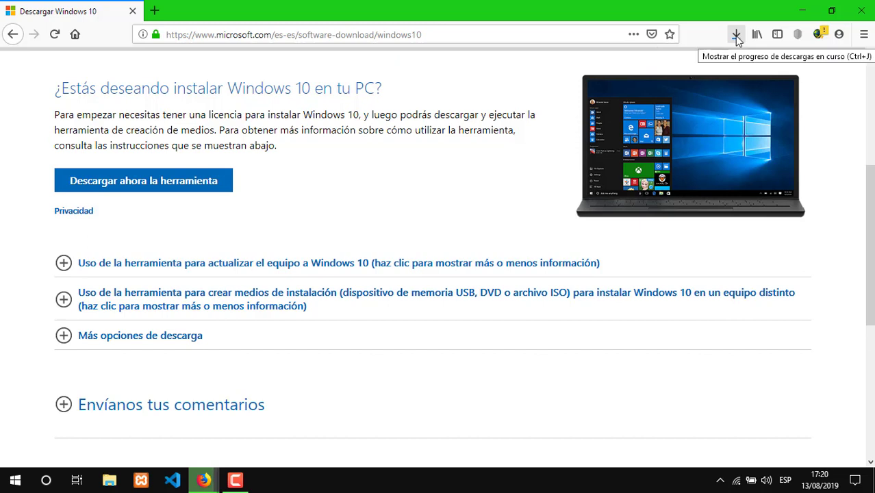
pyautogui.click(735, 37)
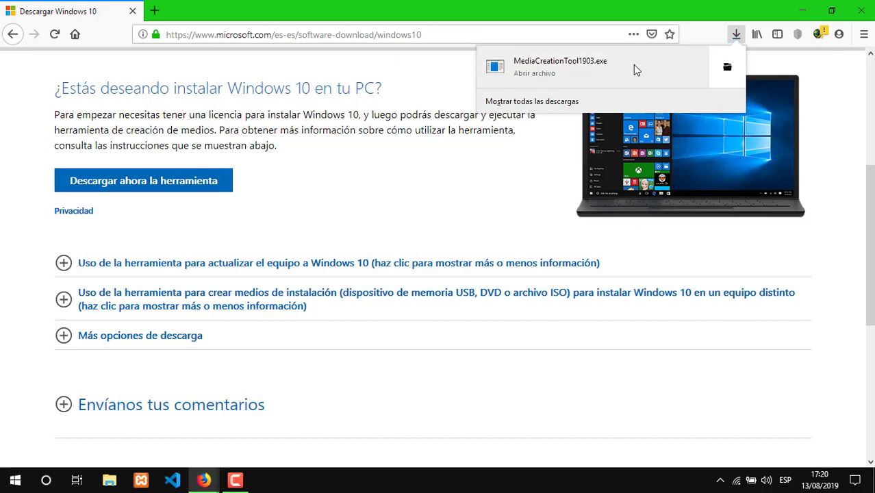
pyautogui.click(634, 65)
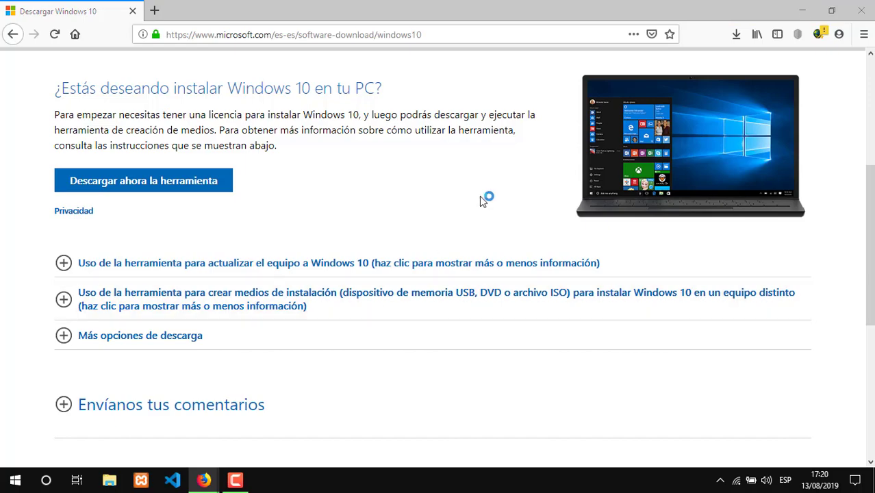
pyautogui.click(800, 12)
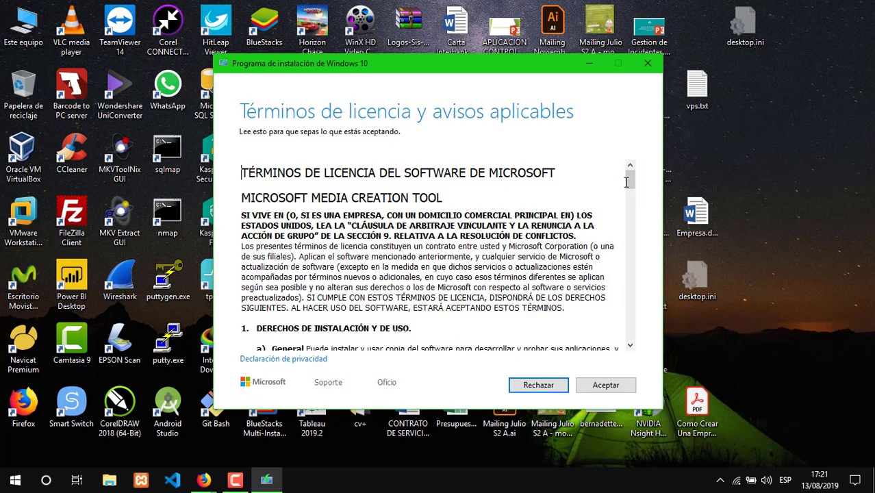
# Accept the licence terms and choose to create installation media (USB flash drive, DVD or ISO file) for another PC.
pyautogui.moveTo(631, 180)
pyautogui.mouseDown()
pyautogui.moveTo(631, 328)
pyautogui.moveTo(631, 172)
pyautogui.mouseUp()
pyautogui.click(616, 385)
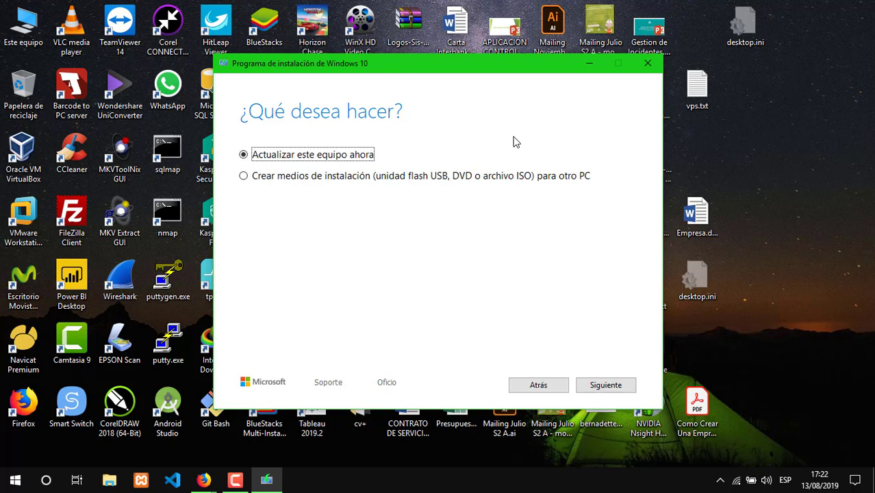
pyautogui.click(259, 180)
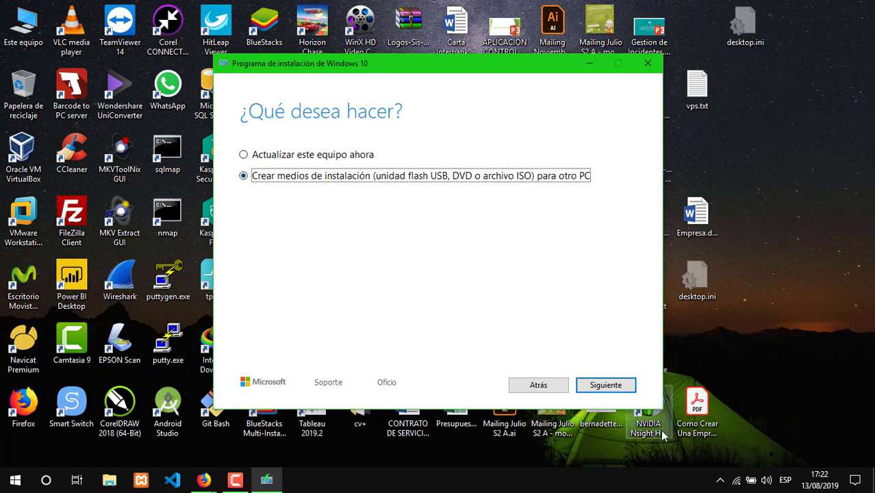
pyautogui.click(611, 385)
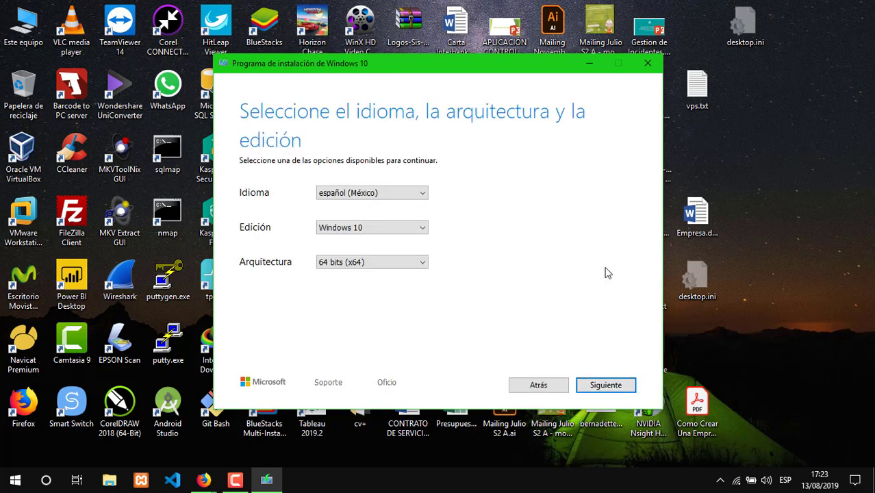
# Review the language and edition lists, select the 64 bits (x64) architecture and continue with español (México) and Windows 10.
pyautogui.click(409, 193)
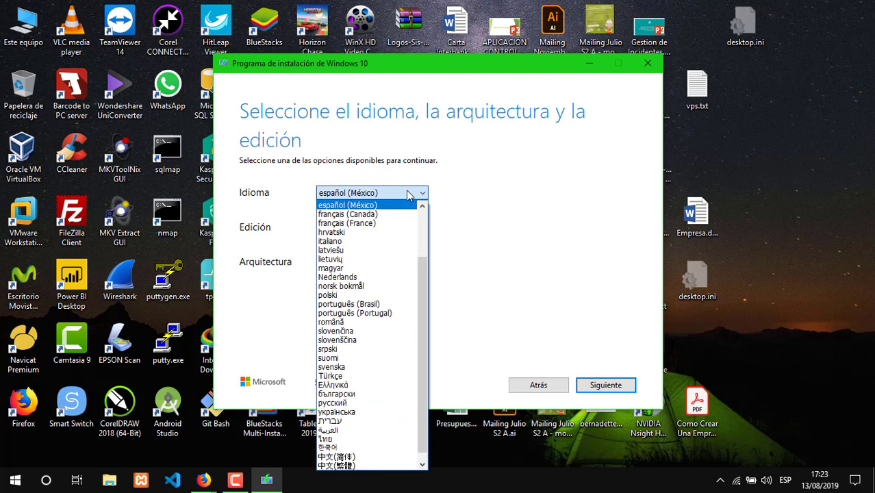
pyautogui.click(409, 193)
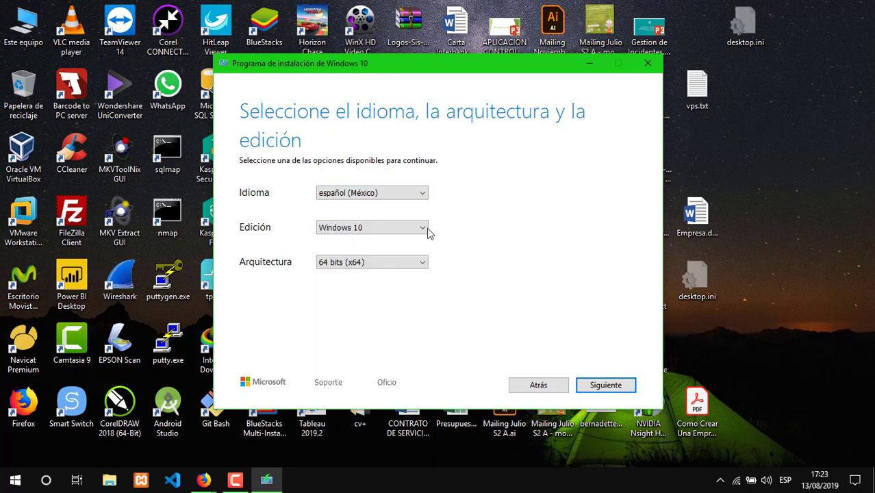
pyautogui.click(424, 230)
pyautogui.click(421, 237)
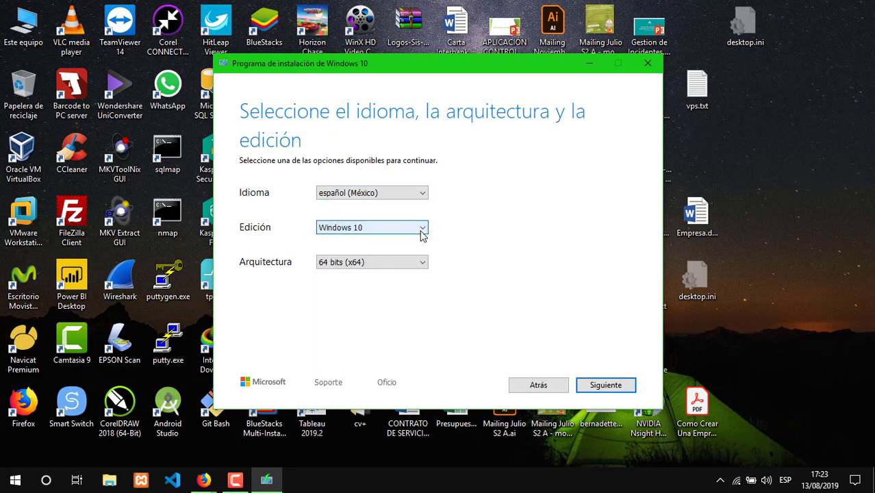
pyautogui.click(421, 262)
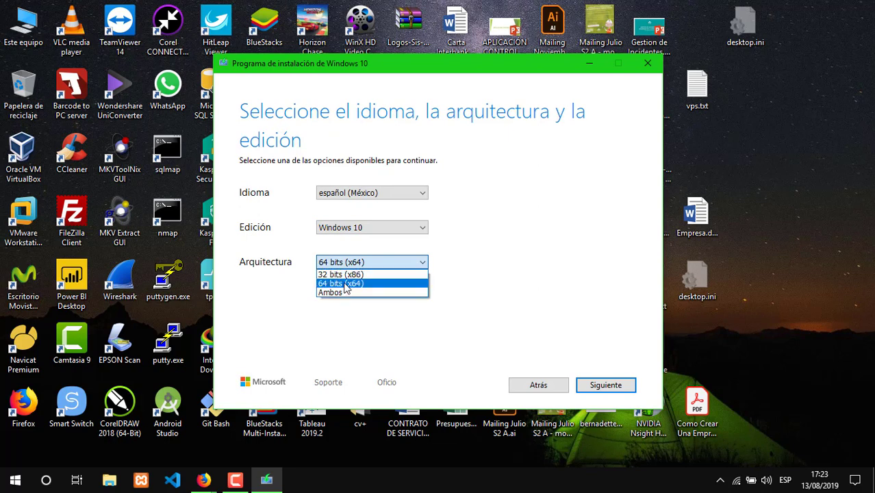
pyautogui.click(359, 290)
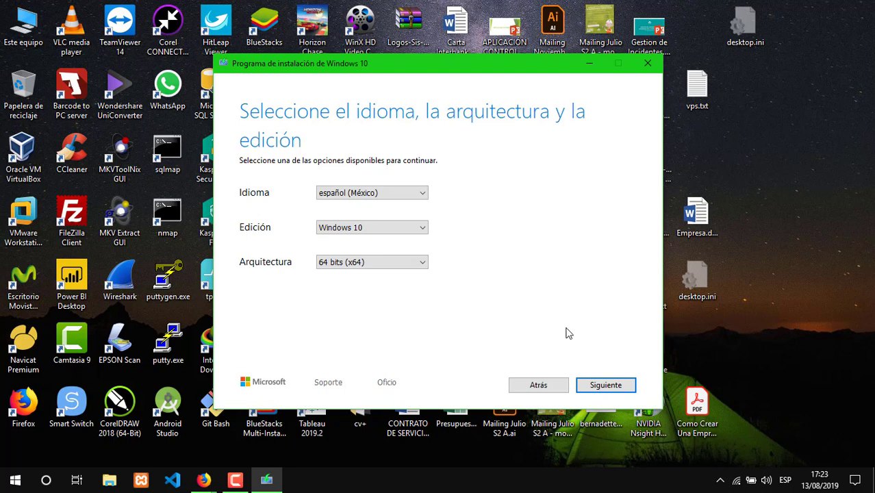
pyautogui.click(605, 385)
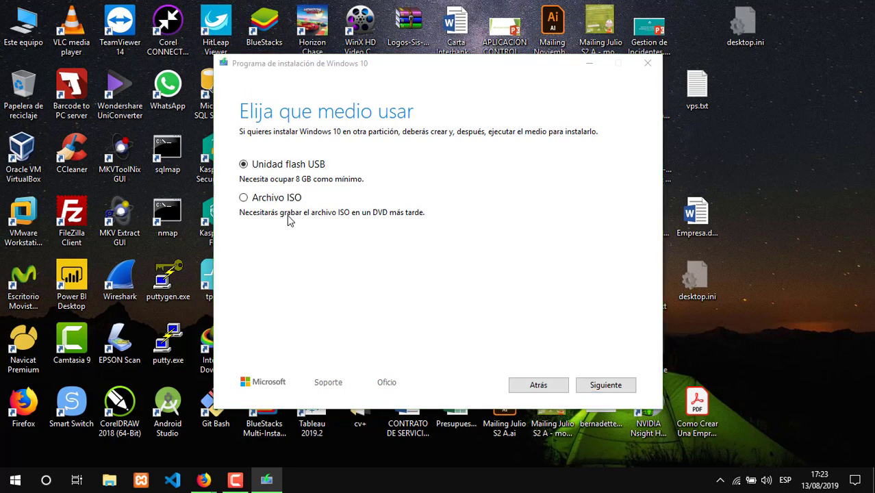
# Bring the file window of the ESD-USB (F:) drive forward and close it.
pyautogui.click(471, 71)
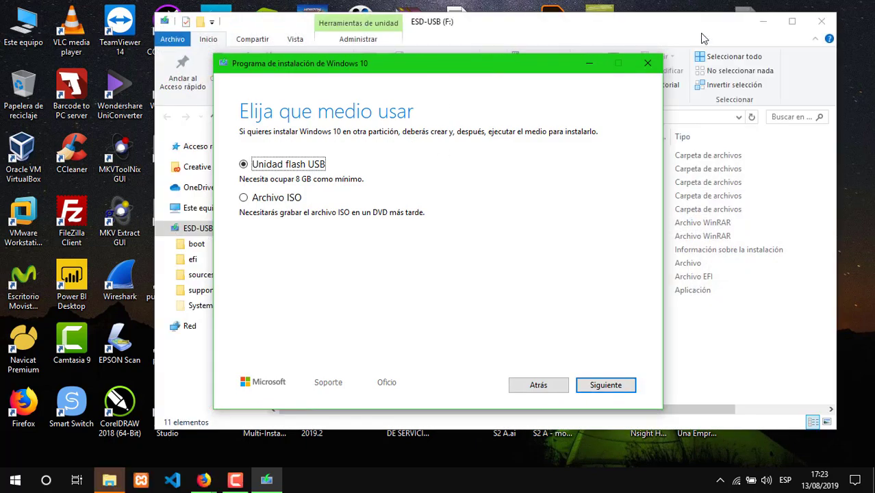
pyautogui.click(704, 38)
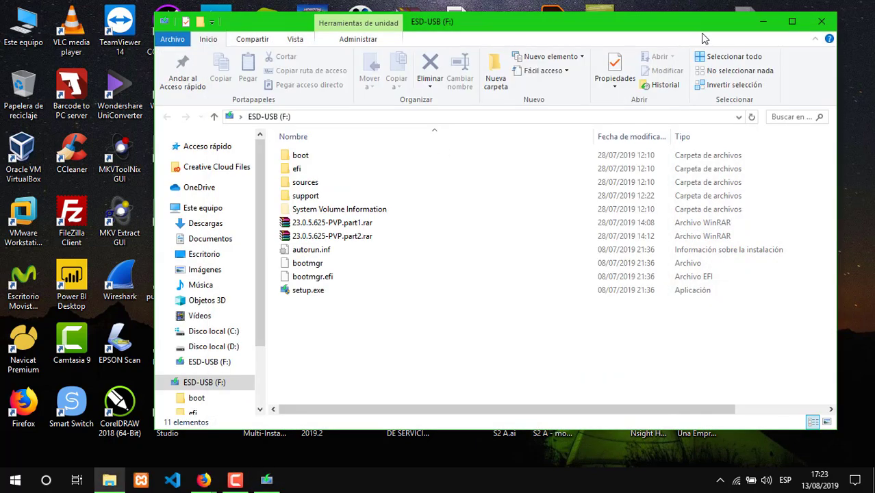
pyautogui.click(822, 22)
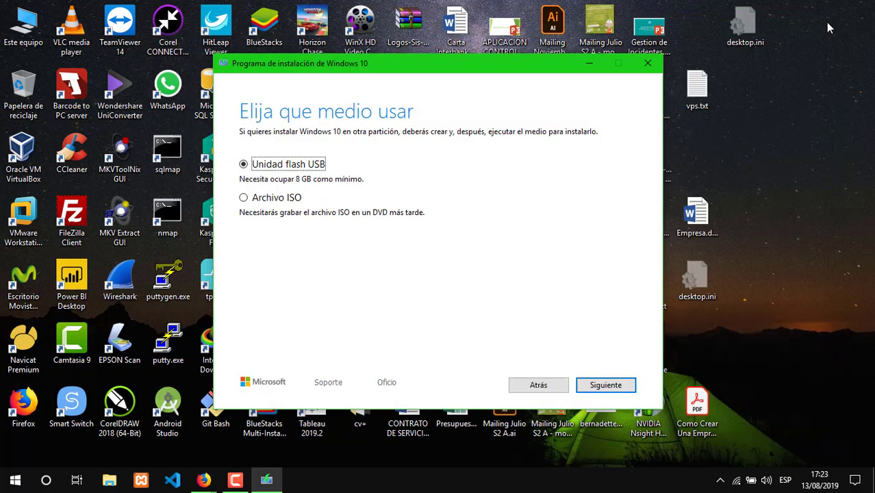
# Start the Windows 10 download for the USB flash drive F: (ESD-USB), and quit the setup program.
pyautogui.click(271, 202)
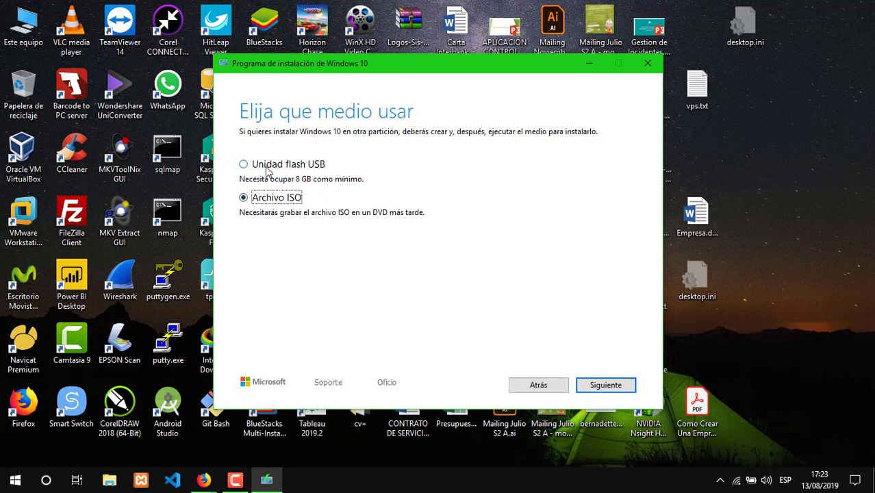
pyautogui.click(266, 170)
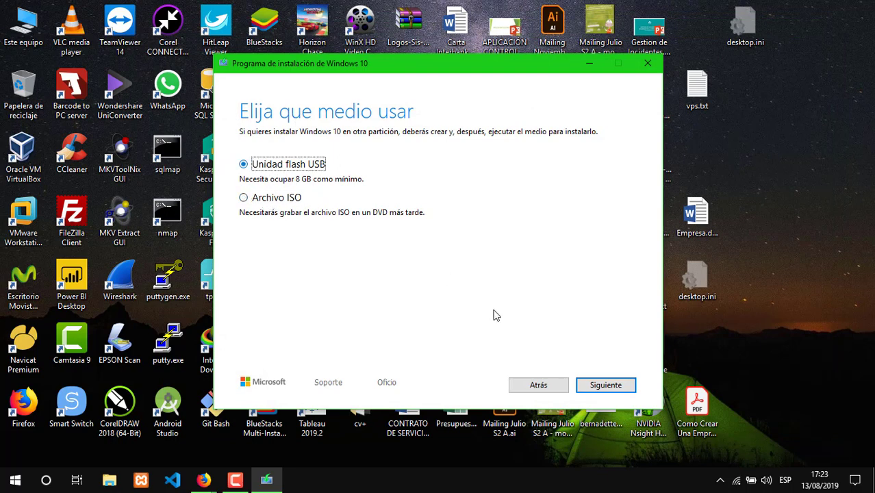
pyautogui.click(607, 385)
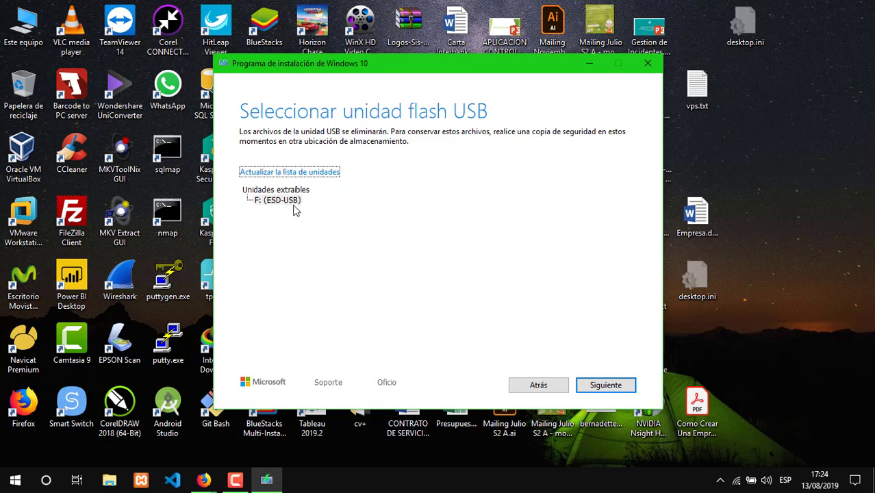
pyautogui.click(605, 387)
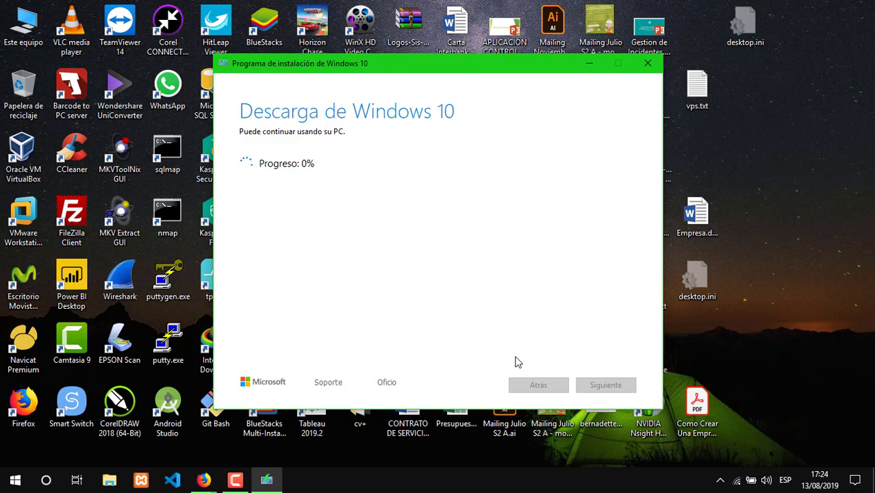
pyautogui.click(648, 63)
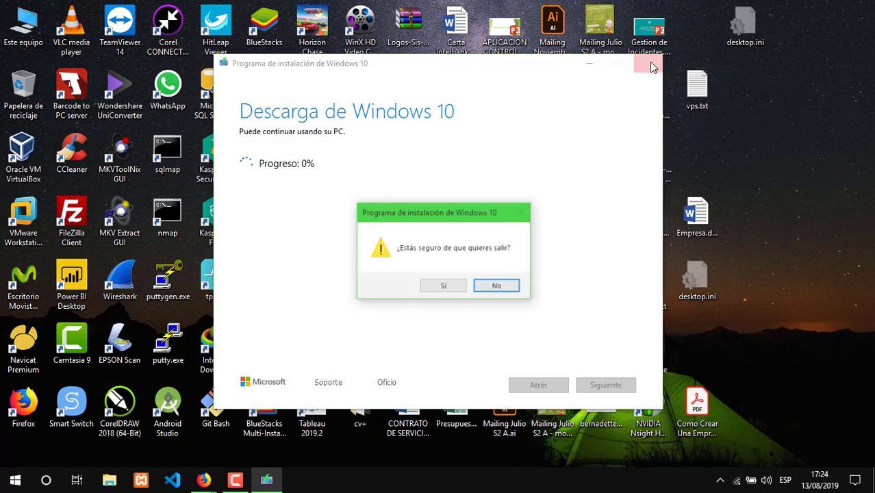
pyautogui.click(450, 289)
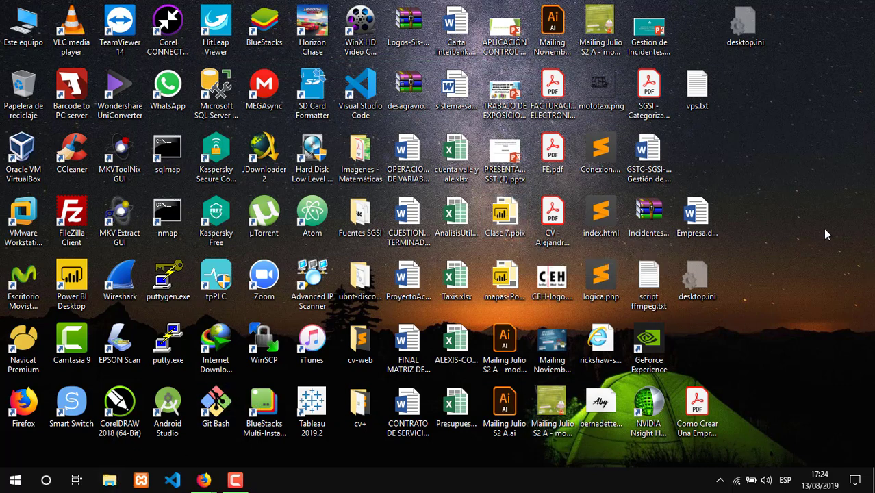
# Sort the Downloads folder by date, run MediaCreationTool1903.exe from it and minimise the folder window.
pyautogui.press('super+e')
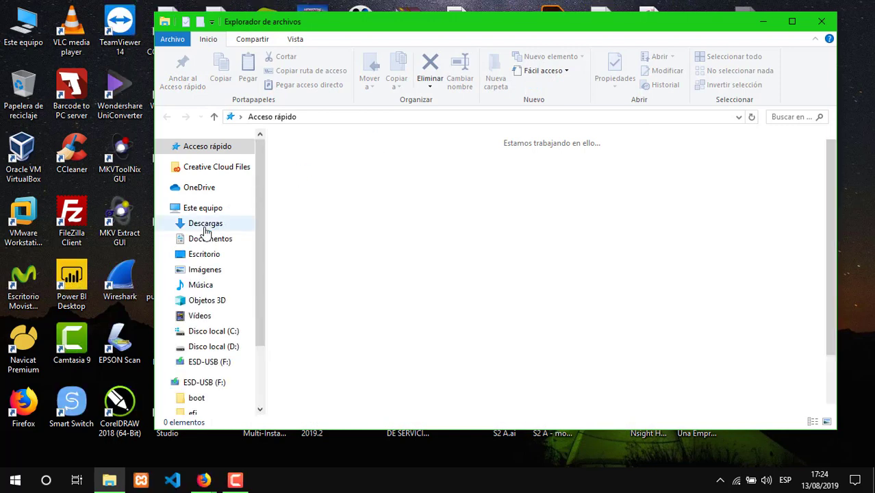
pyautogui.click(205, 226)
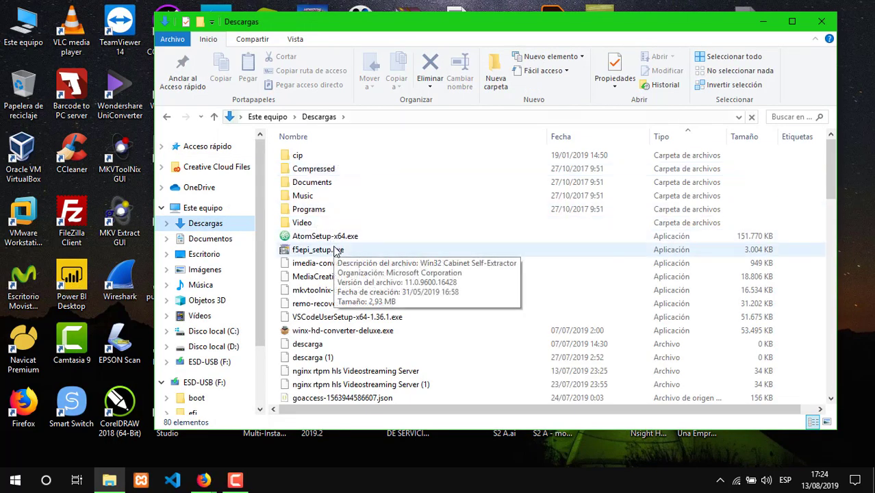
pyautogui.click(343, 249)
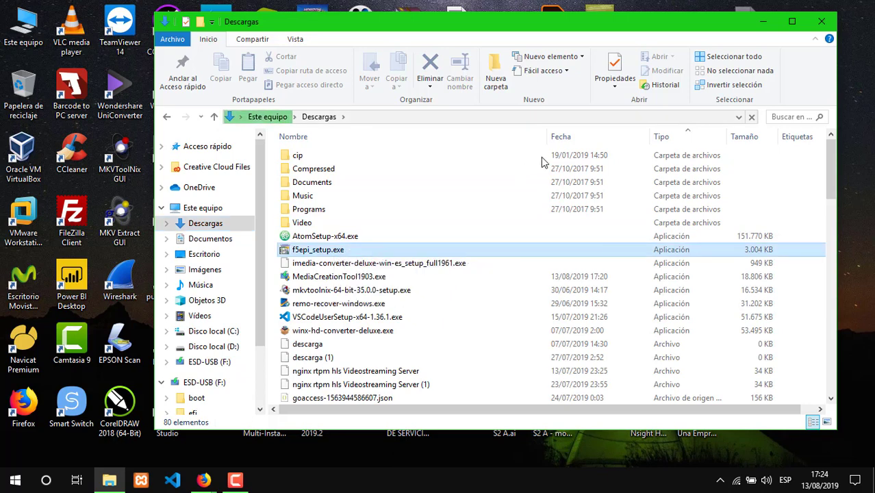
pyautogui.click(575, 137)
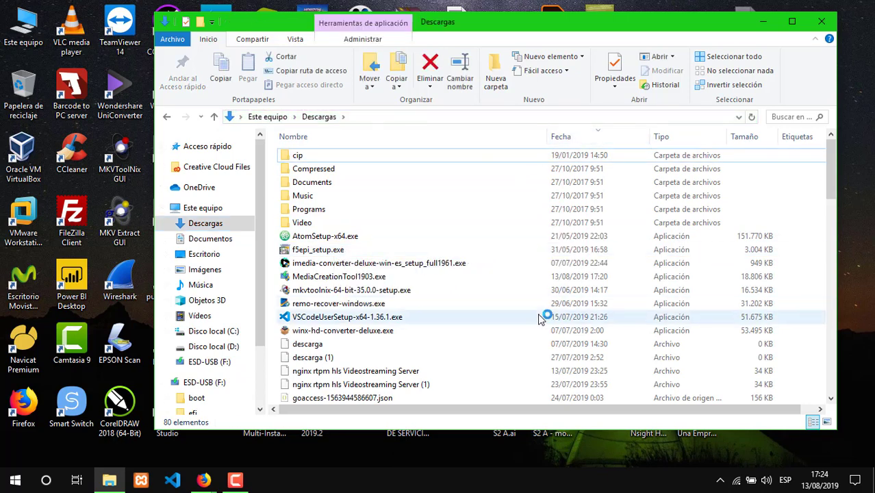
pyautogui.click(360, 280)
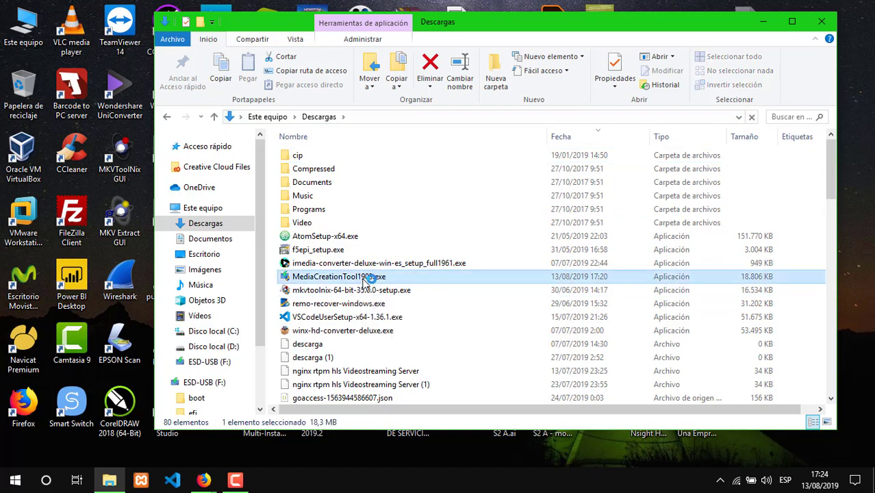
pyautogui.click(361, 281)
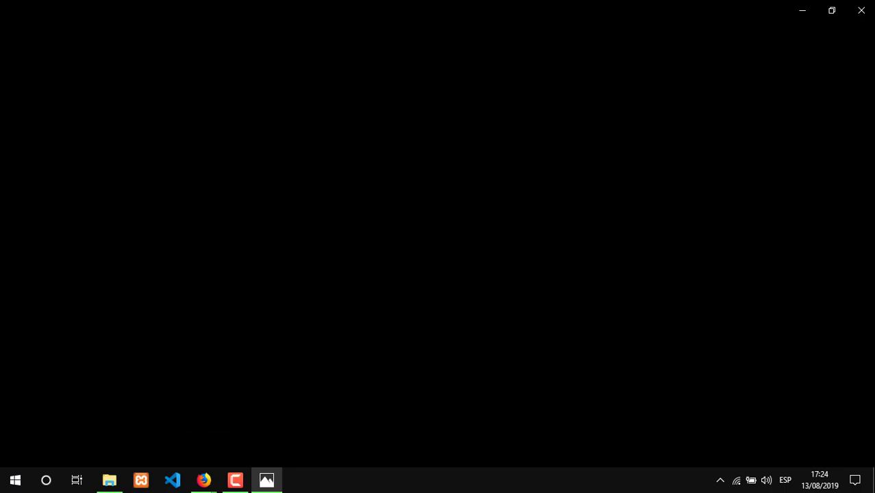
pyautogui.click(861, 10)
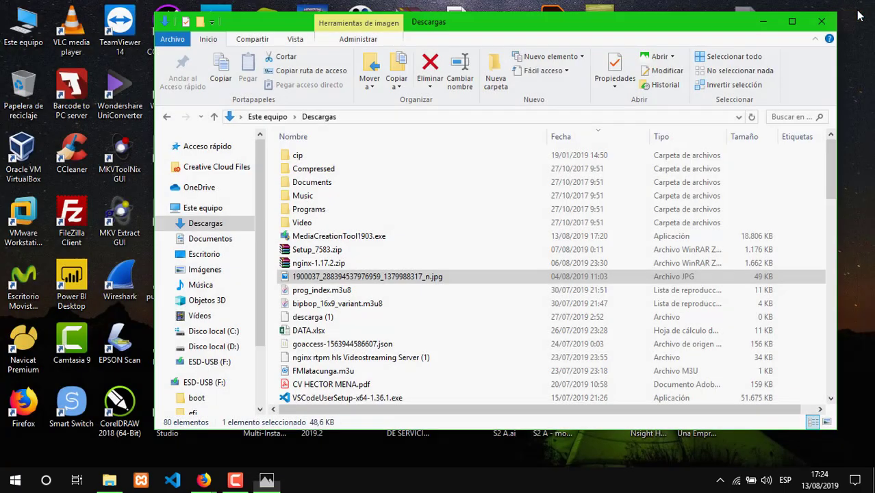
pyautogui.click(335, 235)
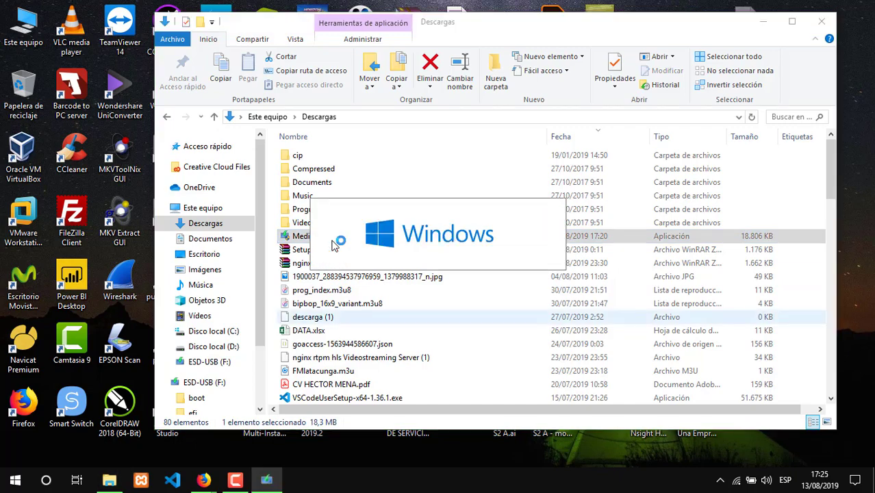
pyautogui.click(763, 21)
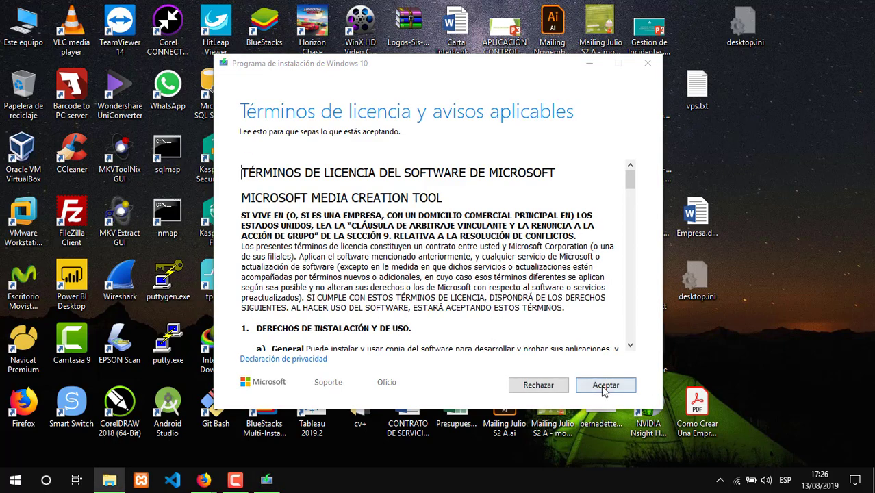
# Accept the licence terms again and continue with creating installation media for another PC.
pyautogui.click(606, 385)
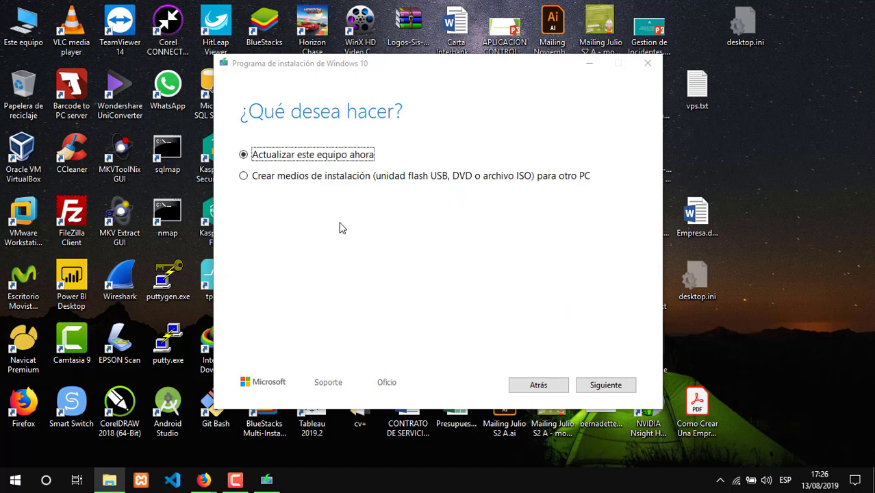
pyautogui.click(331, 177)
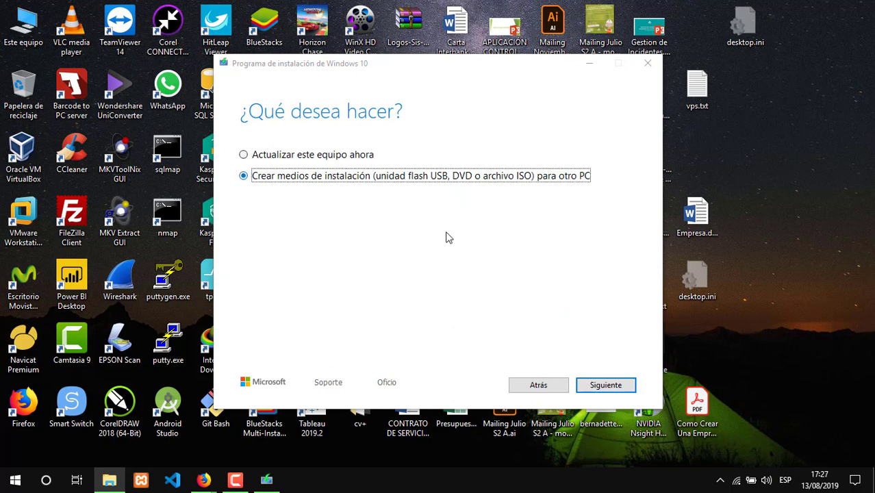
pyautogui.click(596, 384)
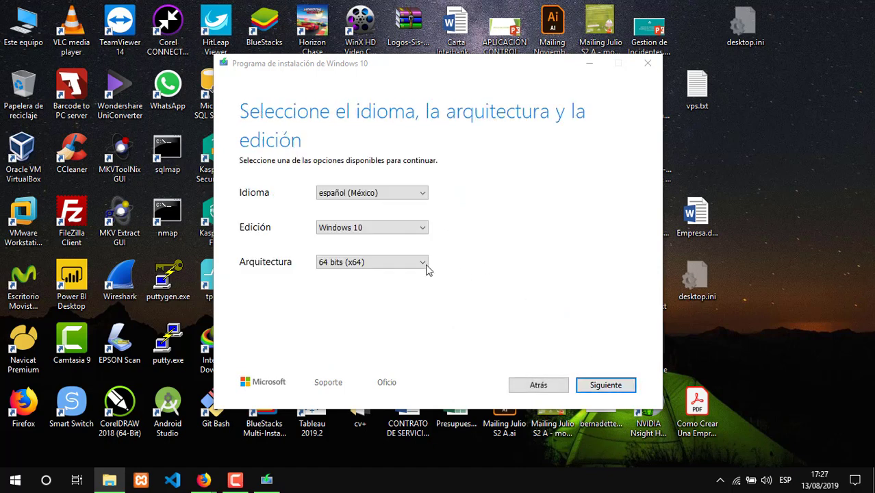
# Accept español (México), Windows 10 and 64 bits (x64), choose the ISO file as the medium, and continue.
pyautogui.click(612, 386)
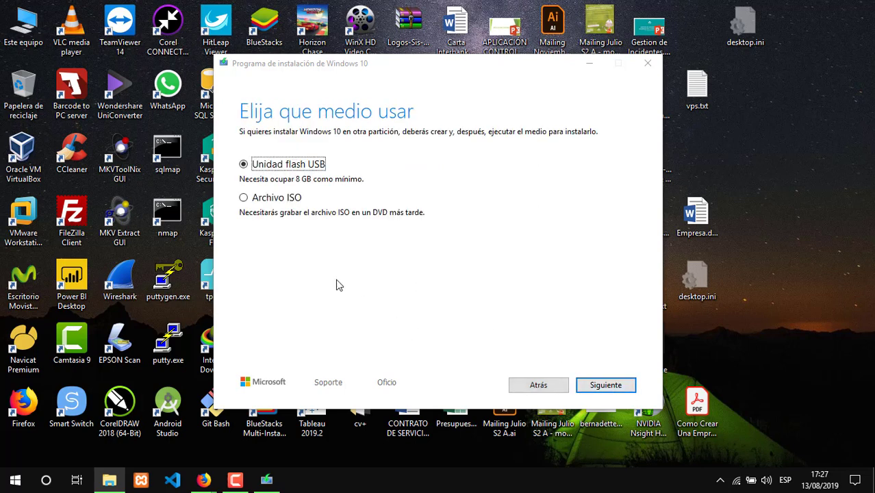
pyautogui.click(291, 200)
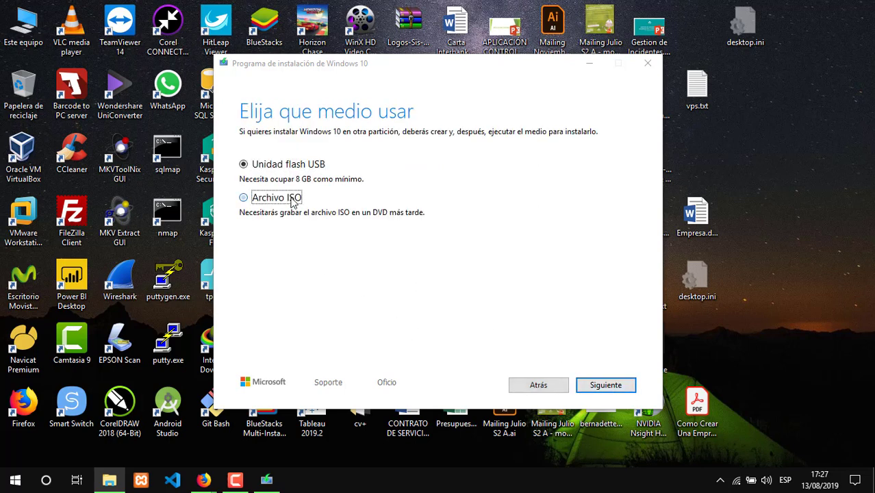
pyautogui.click(610, 387)
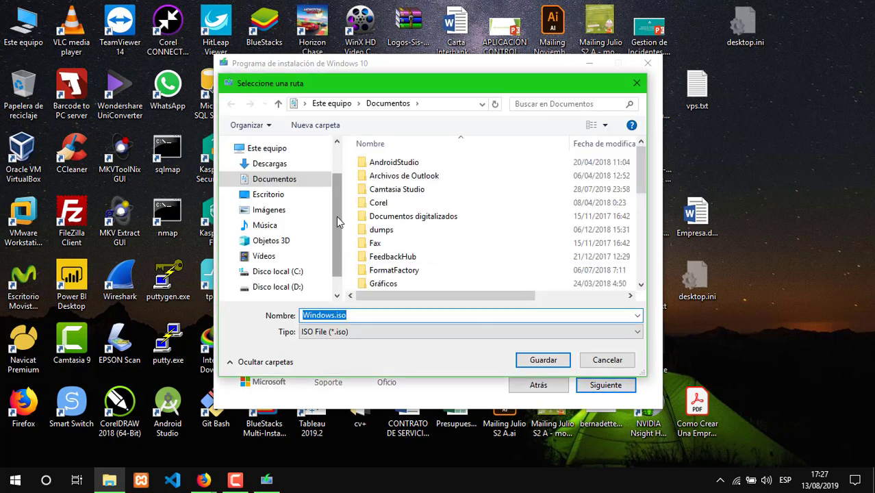
# Save Windows.iso in the Instaladores folder on Disco local (D:) to start the Windows 10 download.
pyautogui.scroll(-2, 340, 220)
pyautogui.click(302, 267)
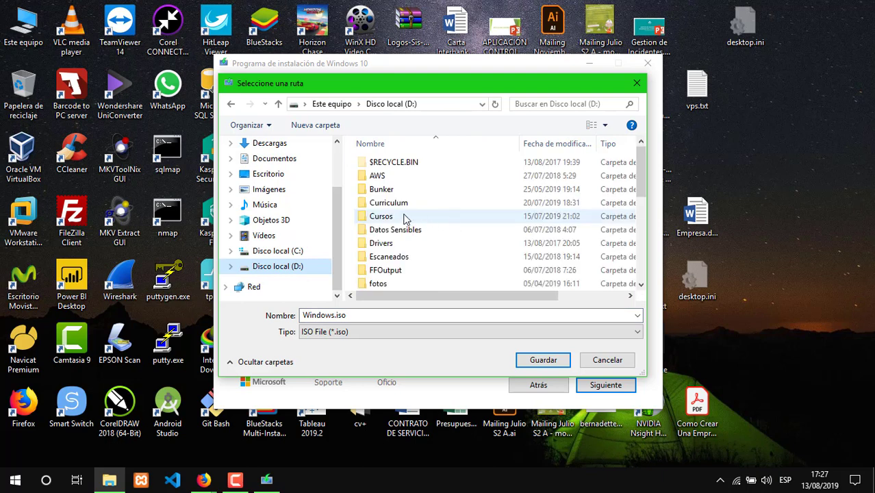
pyautogui.click(409, 230)
pyautogui.press('Down')
pyautogui.press('Down')
pyautogui.press('Down')
pyautogui.press('Down')
pyautogui.press('Down')
pyautogui.press('Down')
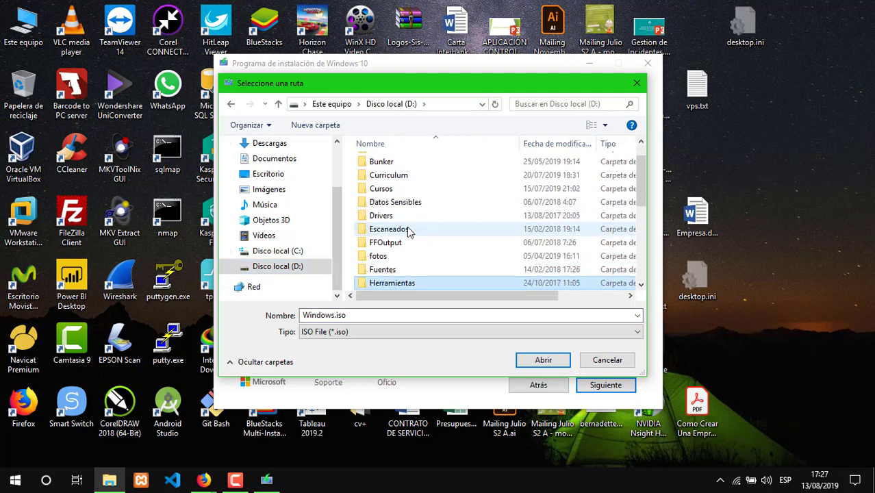
pyautogui.press('Up')
pyautogui.press('Up')
pyautogui.press('Up')
pyautogui.press('Up')
pyautogui.press('Up')
pyautogui.press('Up')
pyautogui.press('Down')
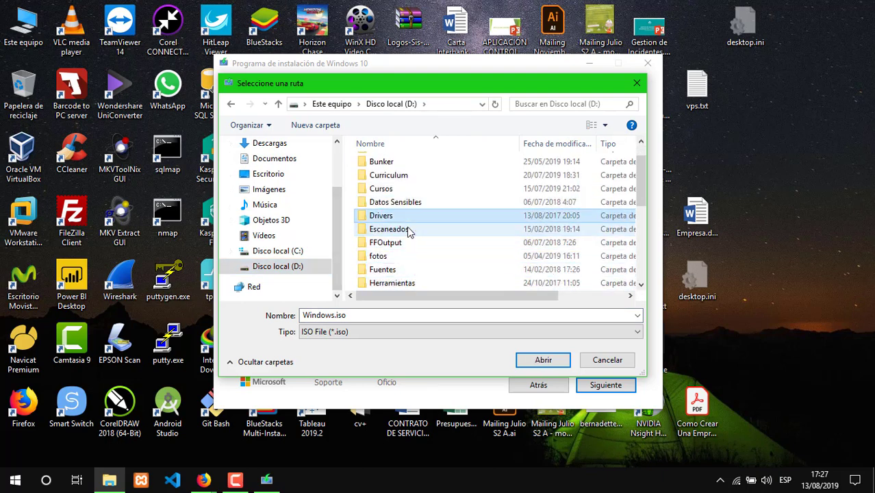
pyautogui.press('Up')
pyautogui.press('Up')
pyautogui.press('Up')
pyautogui.press('Down')
pyautogui.press('Down')
pyautogui.press('Down')
pyautogui.press('Down')
pyautogui.press('Down')
pyautogui.press('Down')
pyautogui.press('Down')
pyautogui.press('Down')
pyautogui.press('Down')
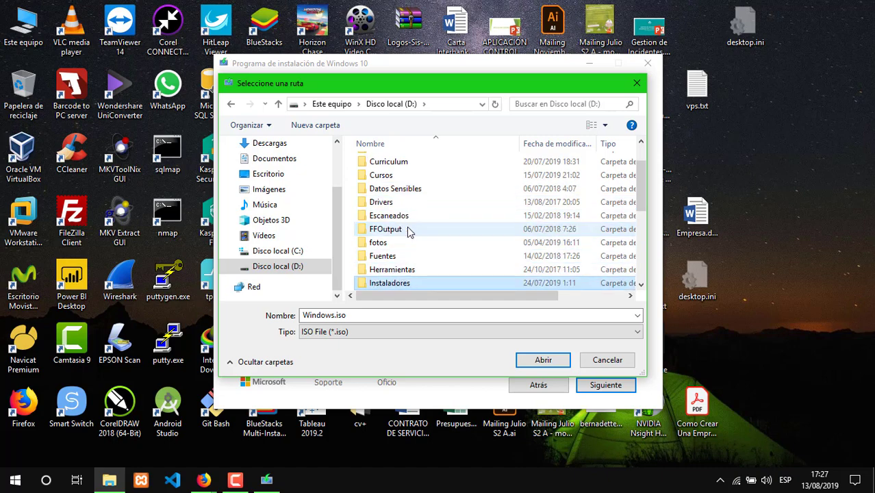
pyautogui.press('Down')
pyautogui.press('Down')
pyautogui.press('Down')
pyautogui.press('Up')
pyautogui.press('Up')
pyautogui.press('Up')
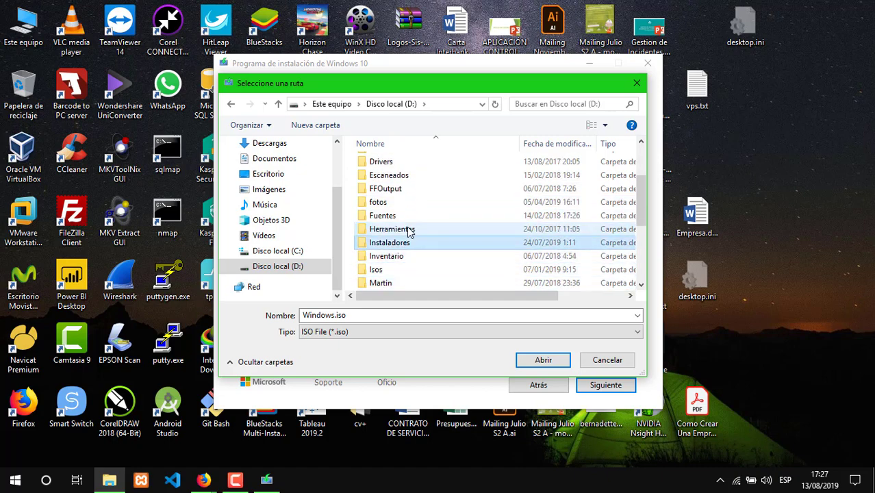
pyautogui.press('Return')
pyautogui.press('Return')
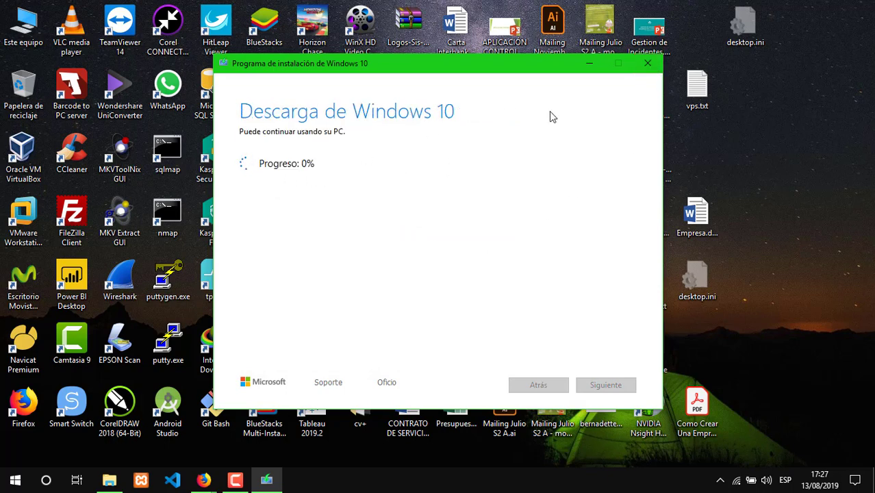
# Quit the Windows 10 setup program during the download and open Disco local (D:) in the file window.
pyautogui.click(647, 63)
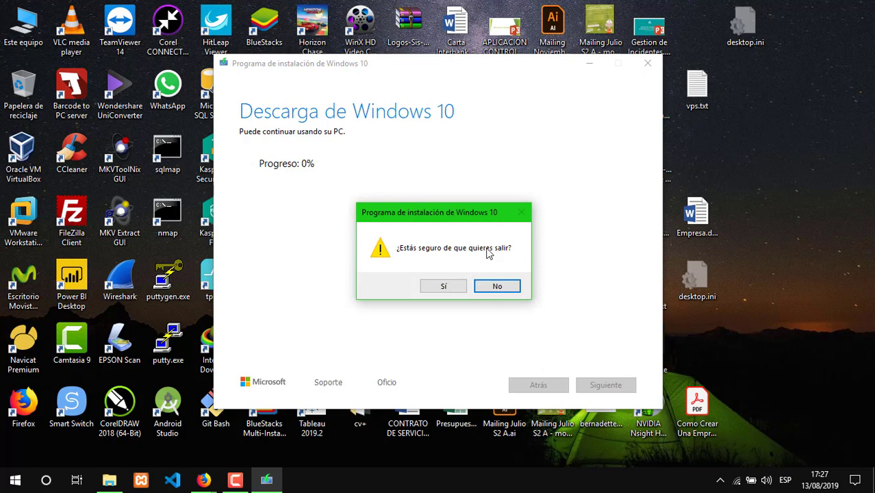
pyautogui.click(442, 286)
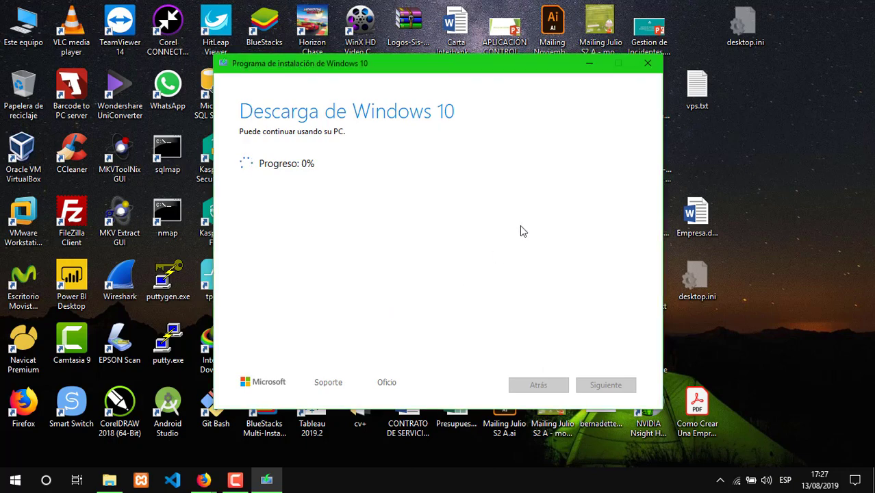
pyautogui.click(110, 482)
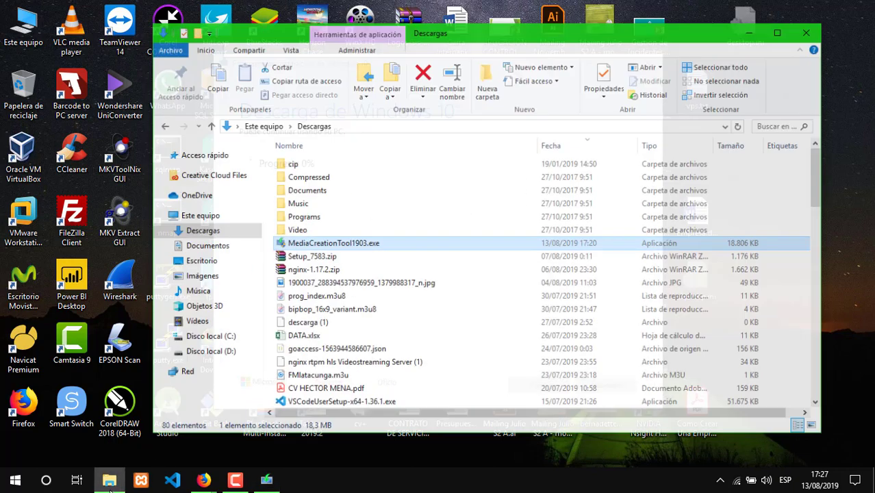
pyautogui.click(224, 350)
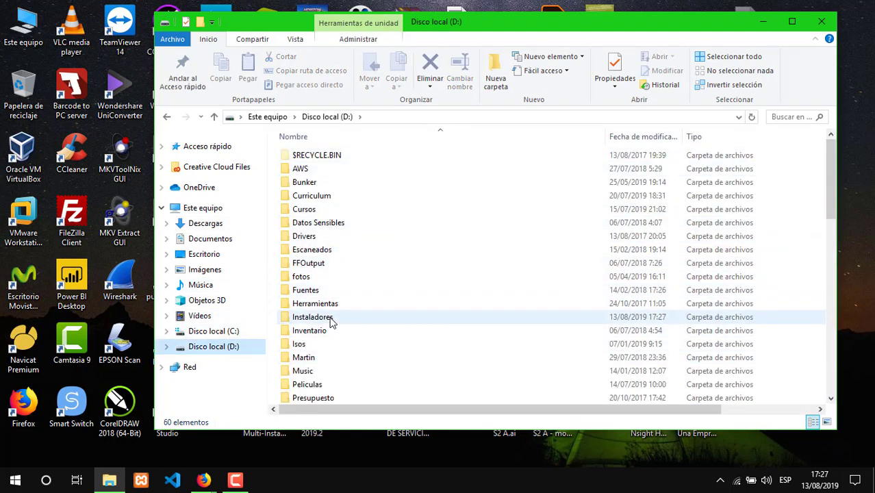
# Open the Isos folder, select 14393.0.161119-1705.RS1_REFRESH_SERVER_EVAL_X64FRE_ES-ES.ISO to examine its details, and minimise the file window.
pyautogui.click(311, 346)
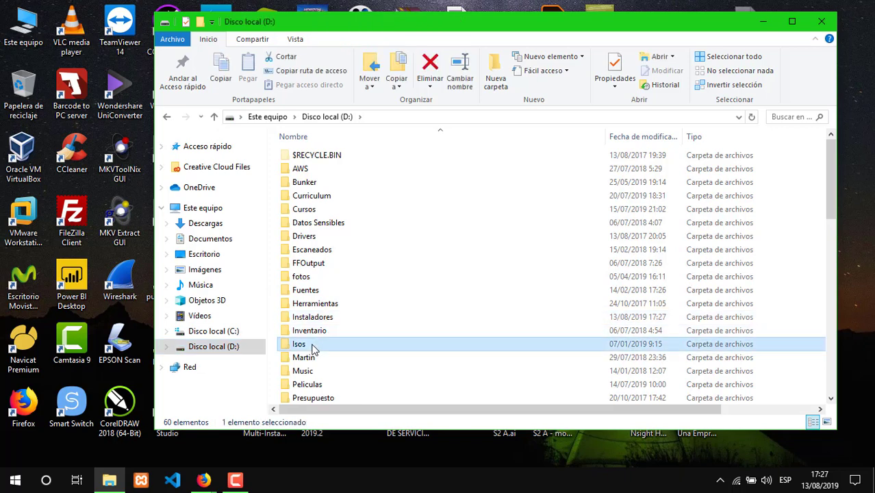
pyautogui.scroll(-1, 312, 345)
pyautogui.click(312, 343)
pyautogui.doubleClick(328, 315)
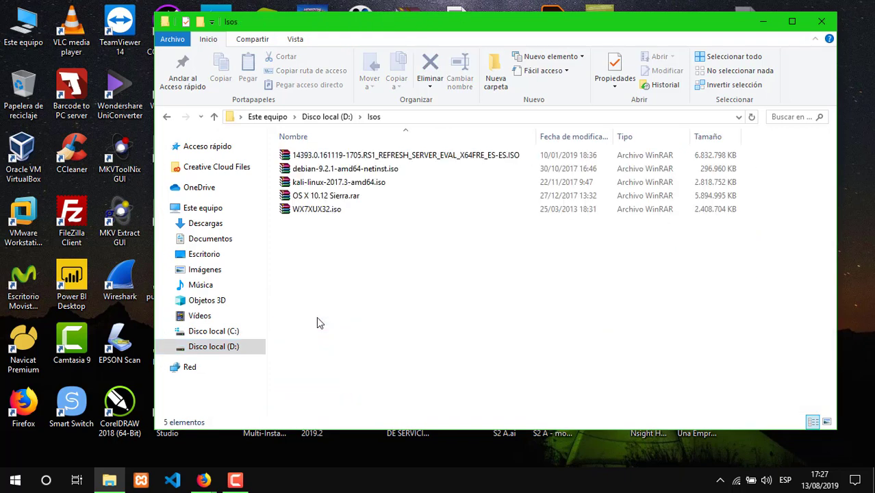
pyautogui.click(377, 160)
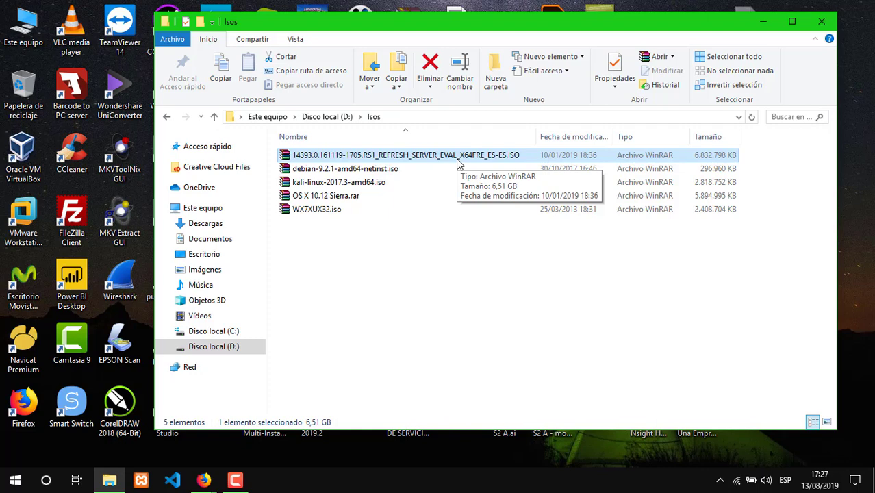
pyautogui.click(765, 23)
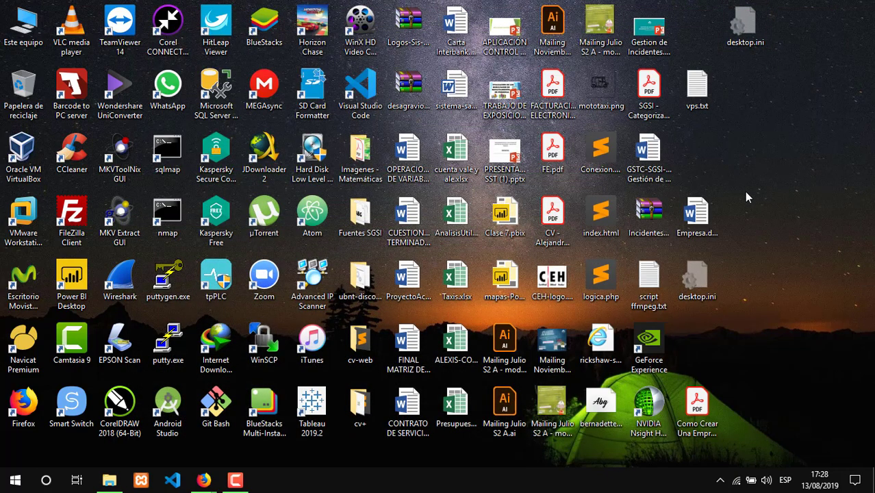